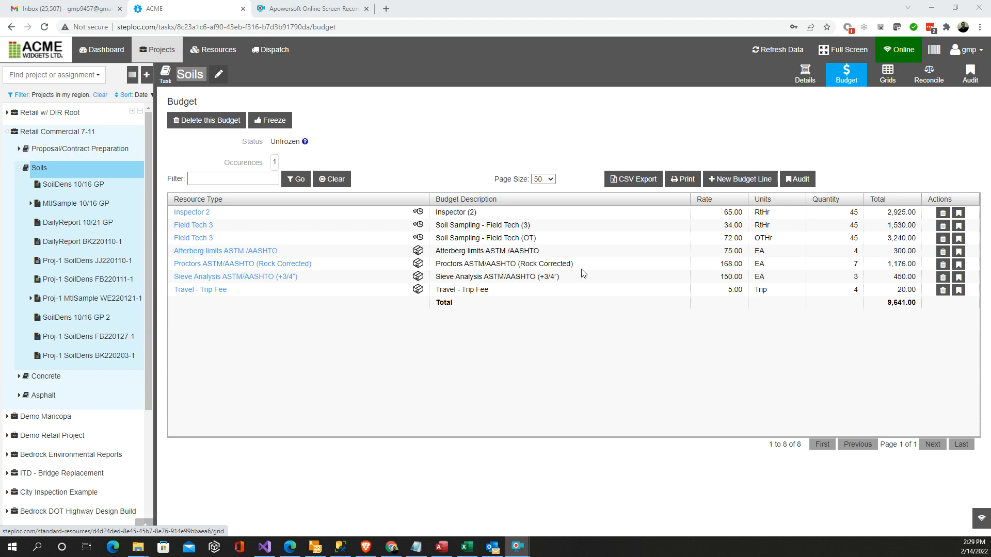
# Step: Look up the Proctors ASTM/AASHTO resource type among the Soils Tests of the Service Package resources
pyautogui.moveTo(418, 264)
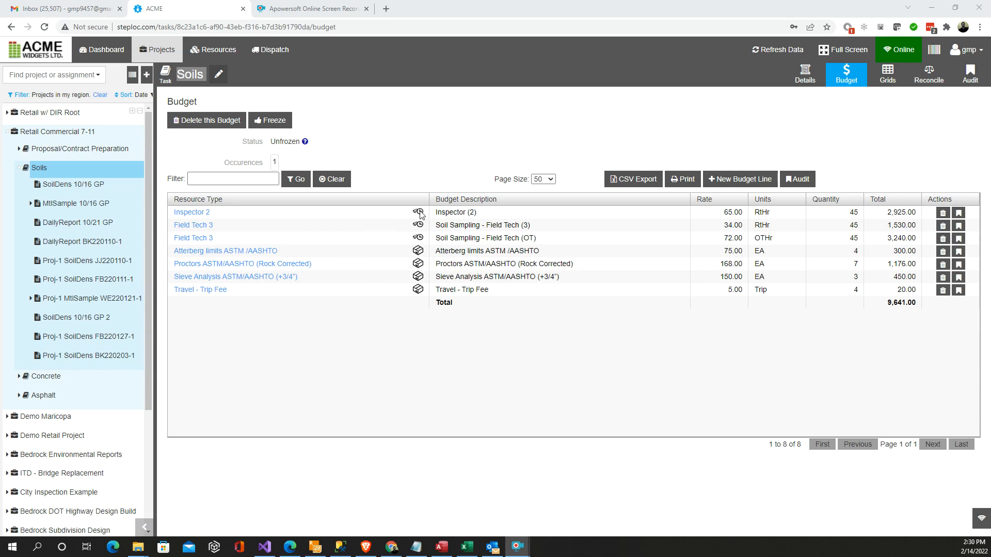
pyautogui.moveTo(420, 215)
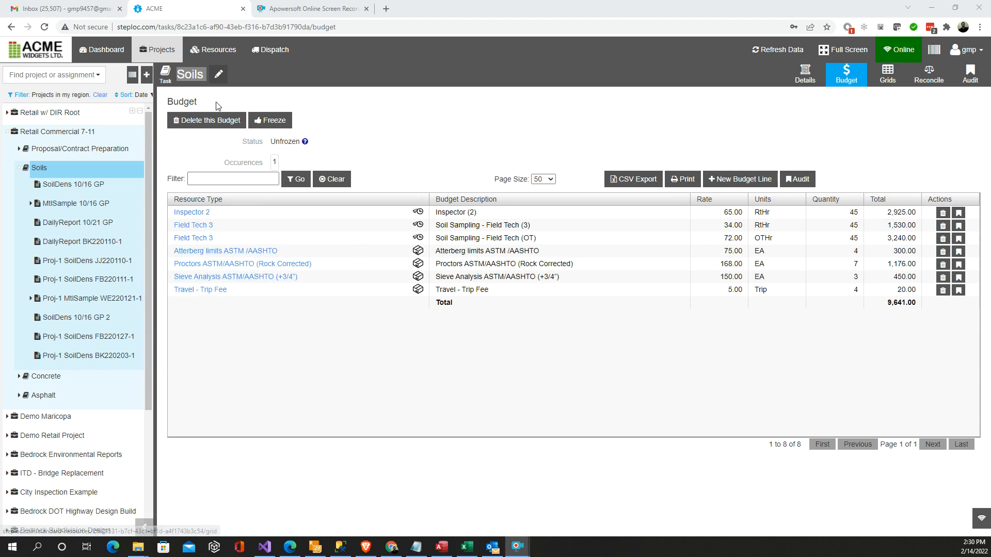
pyautogui.click(221, 51)
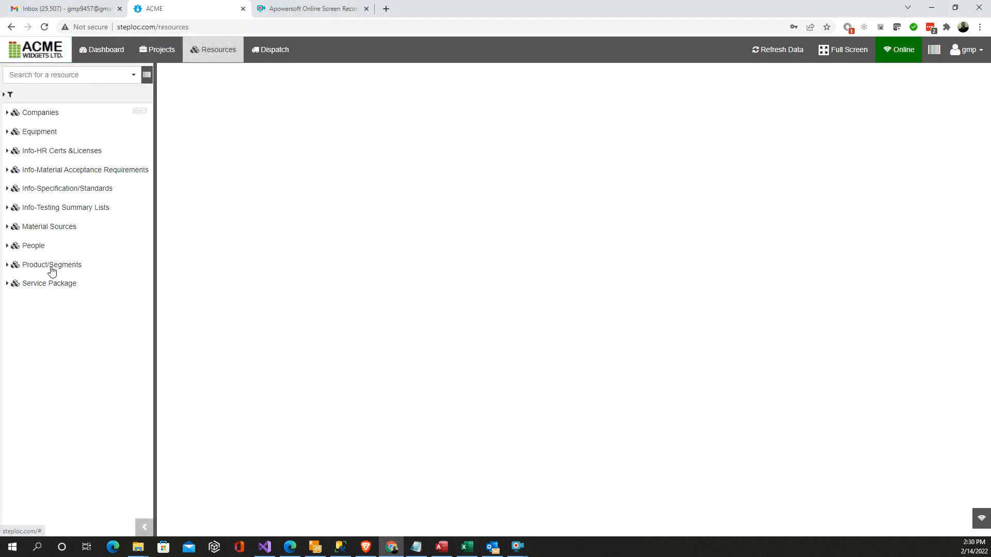
pyautogui.click(8, 285)
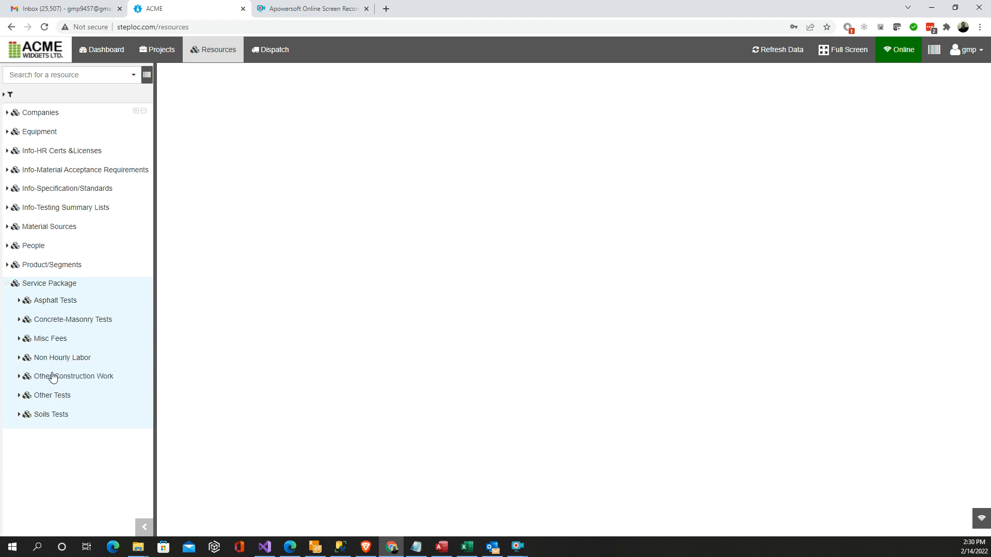
pyautogui.click(19, 415)
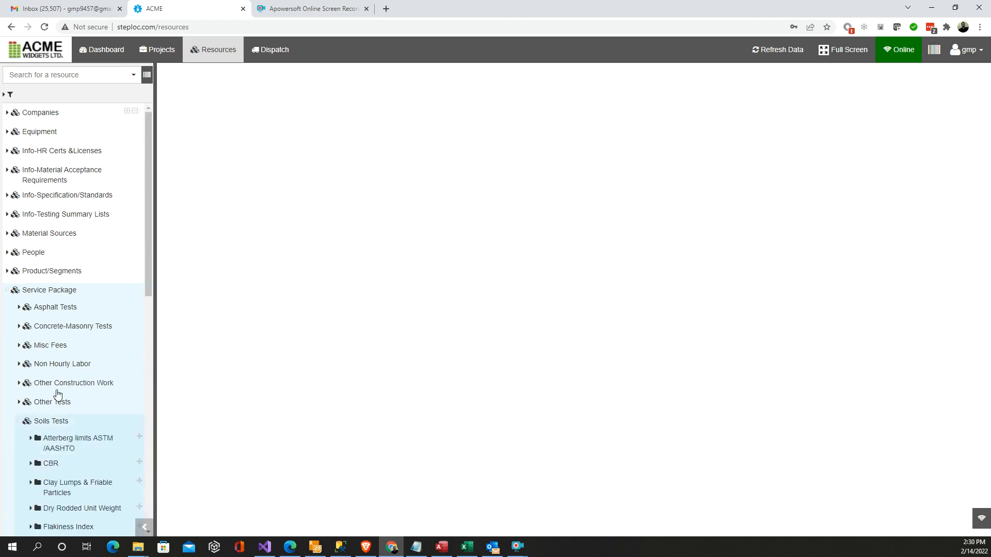
pyautogui.scroll(-4, 58, 391)
pyautogui.scroll(-3, 58, 390)
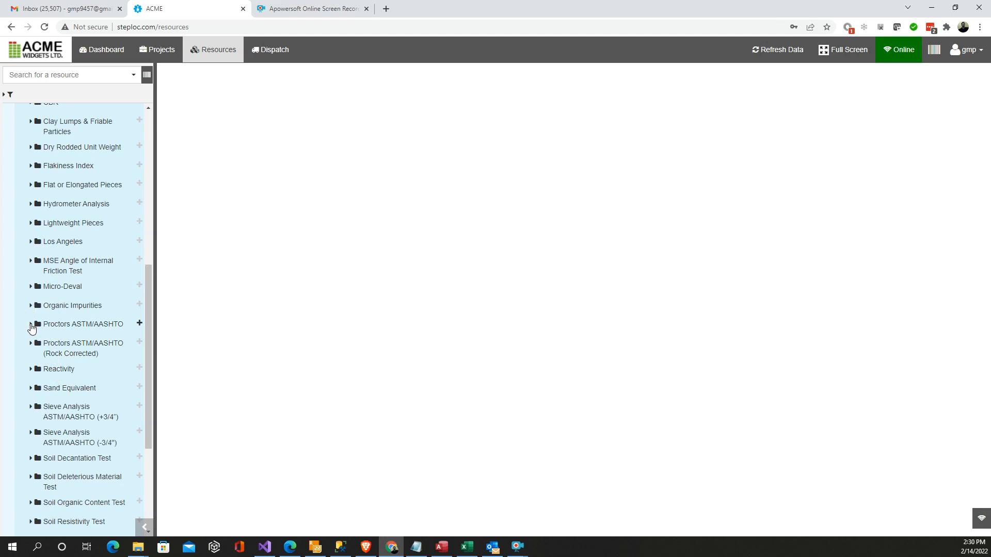
pyautogui.click(30, 324)
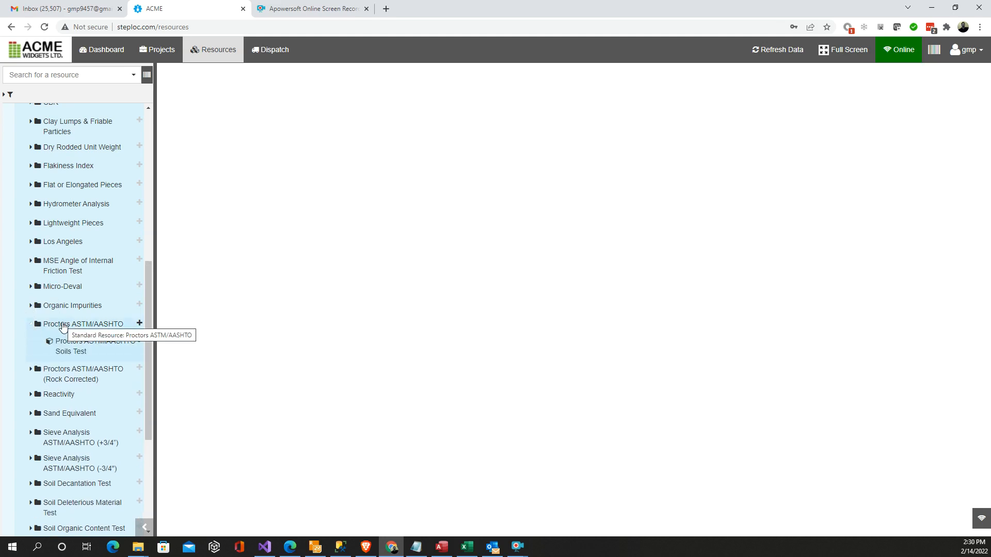
# Step: Look up the people listed under Field Tech 1 and Field Tech 3 in the Employee-Technician resources
pyautogui.scroll(6, 63, 326)
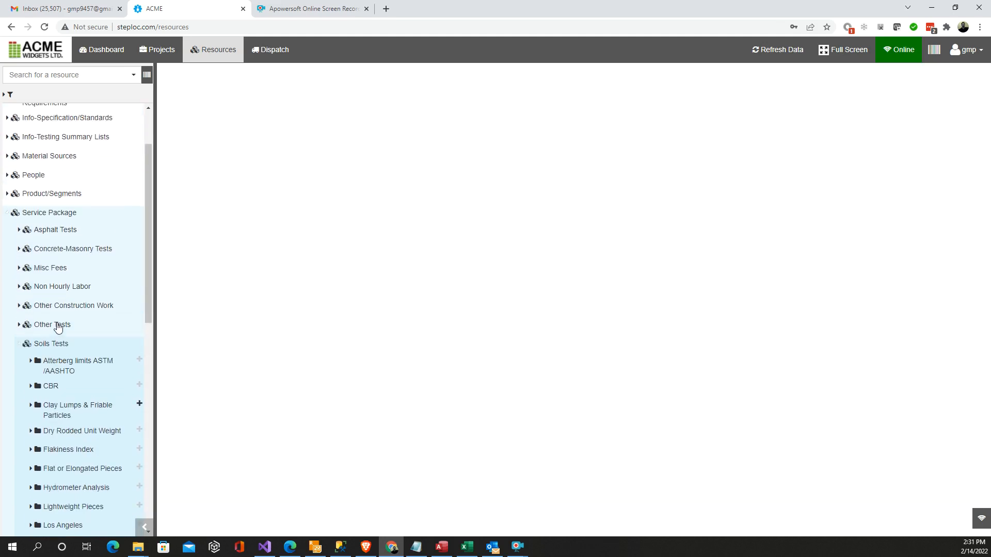
pyautogui.scroll(-2, 62, 418)
pyautogui.scroll(2, 65, 416)
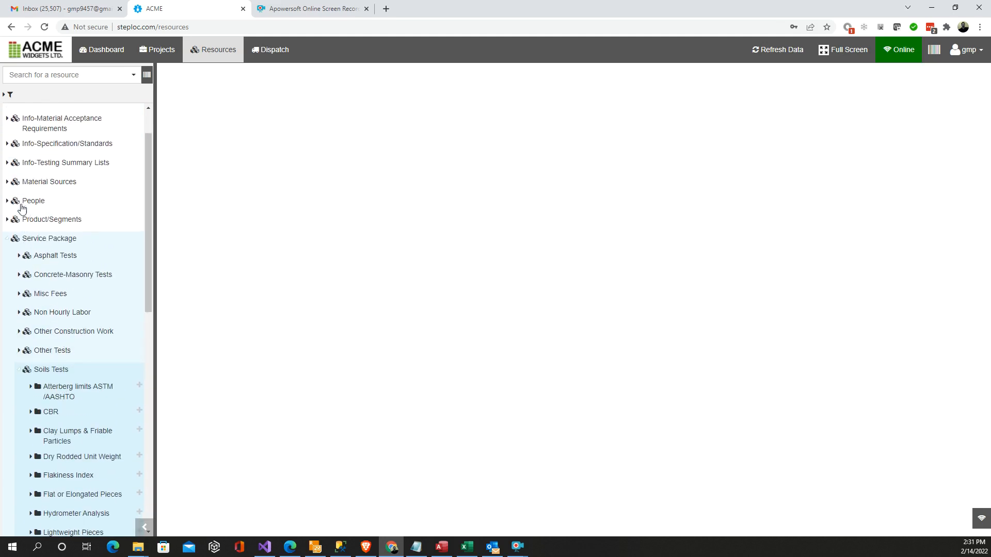
pyautogui.click(7, 202)
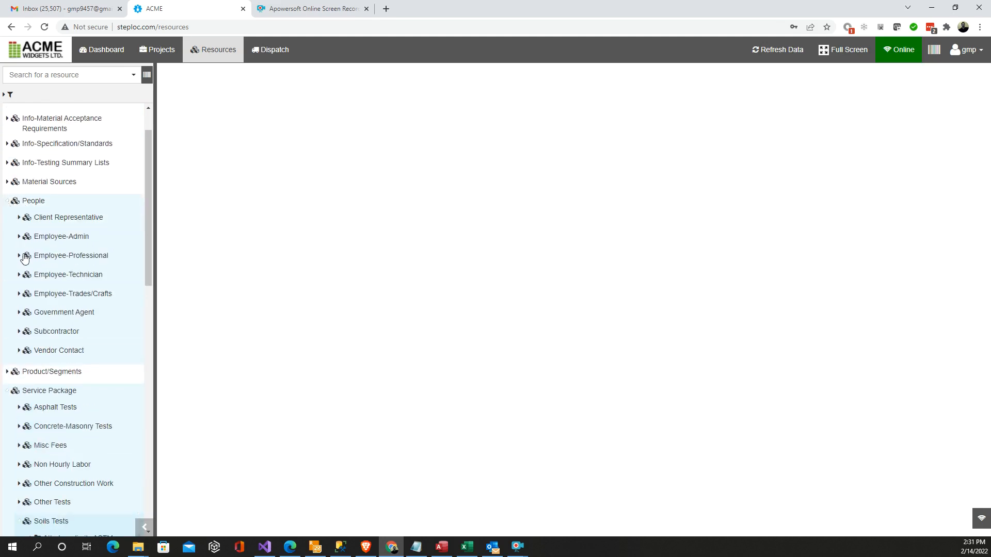
pyautogui.click(19, 275)
pyautogui.scroll(-3, 44, 361)
pyautogui.click(31, 289)
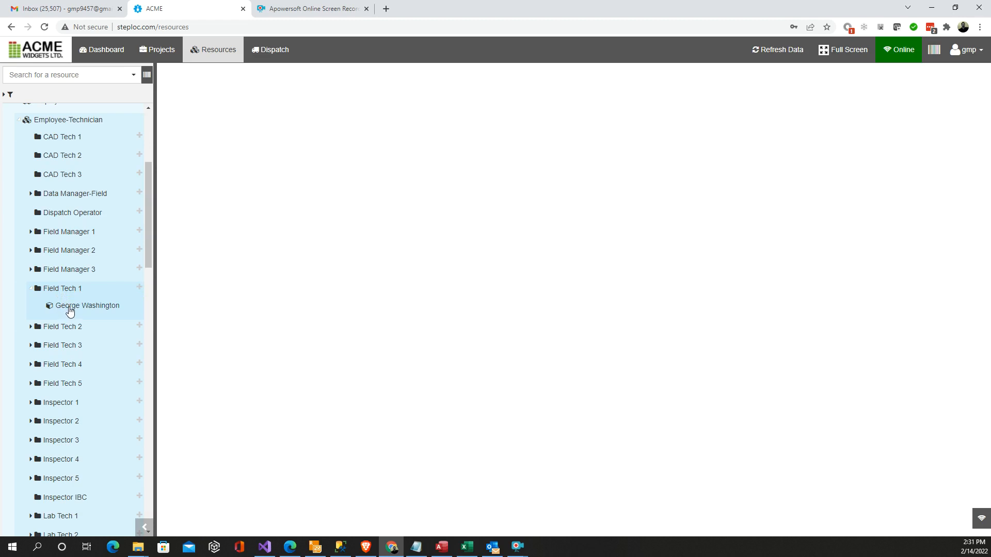
pyautogui.click(32, 346)
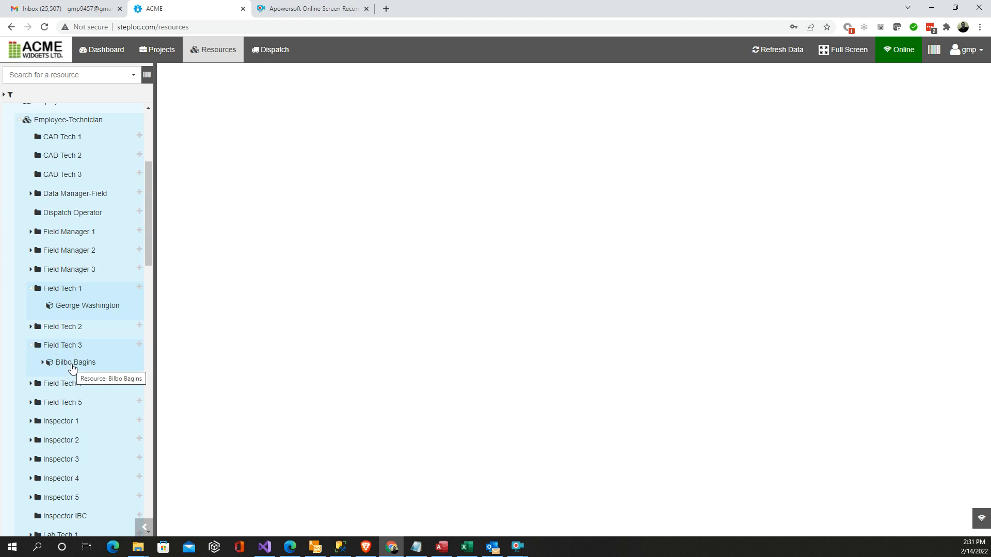
# Step: Return to the projects and open the Proj-1 SoilDens JJ220110-1 assignment in the Soils task of Retail Commercial 7-11
pyautogui.click(157, 54)
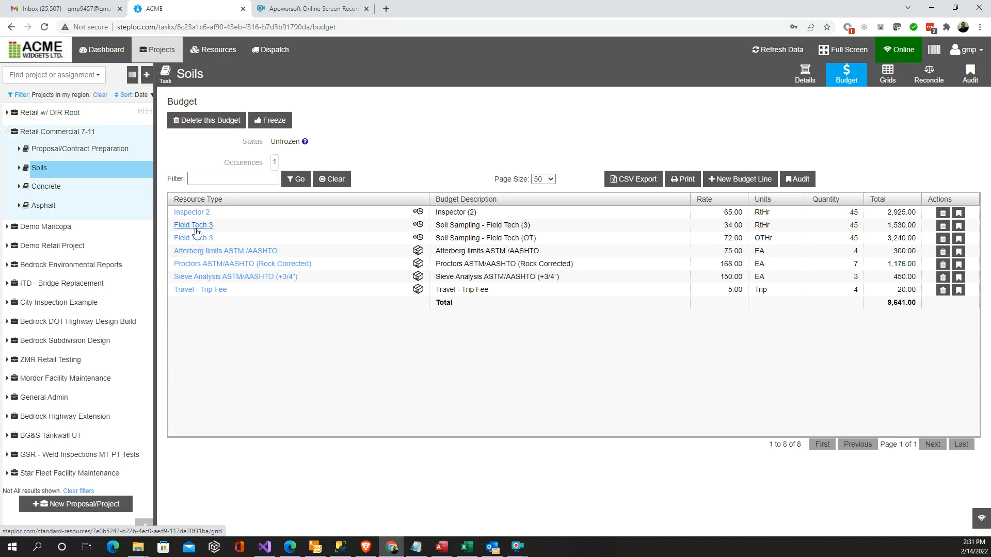
pyautogui.click(19, 171)
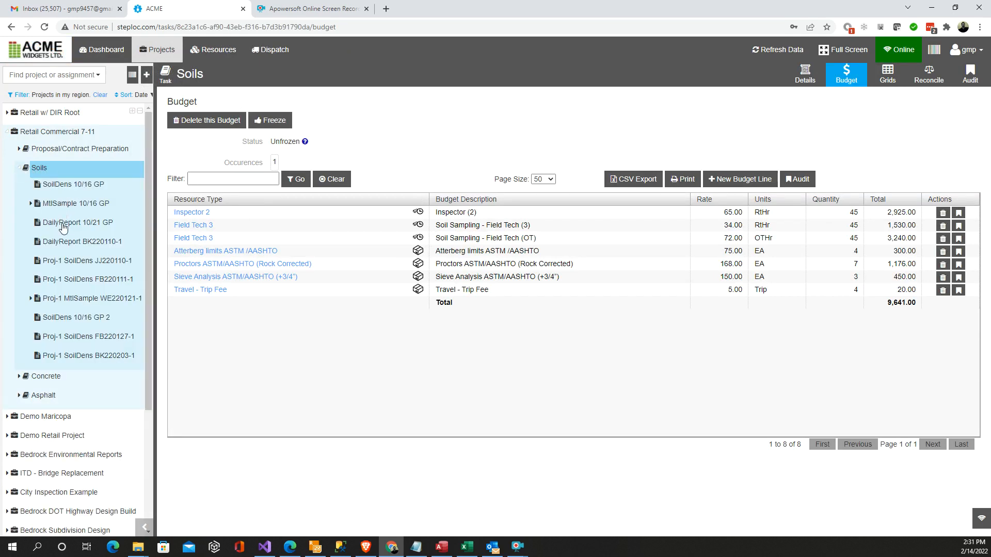
pyautogui.click(65, 187)
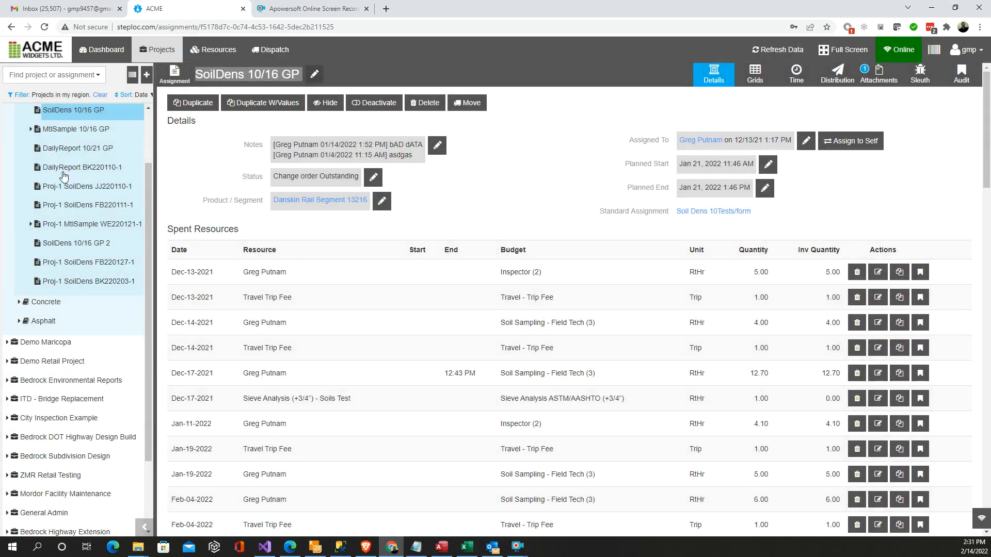
pyautogui.click(64, 188)
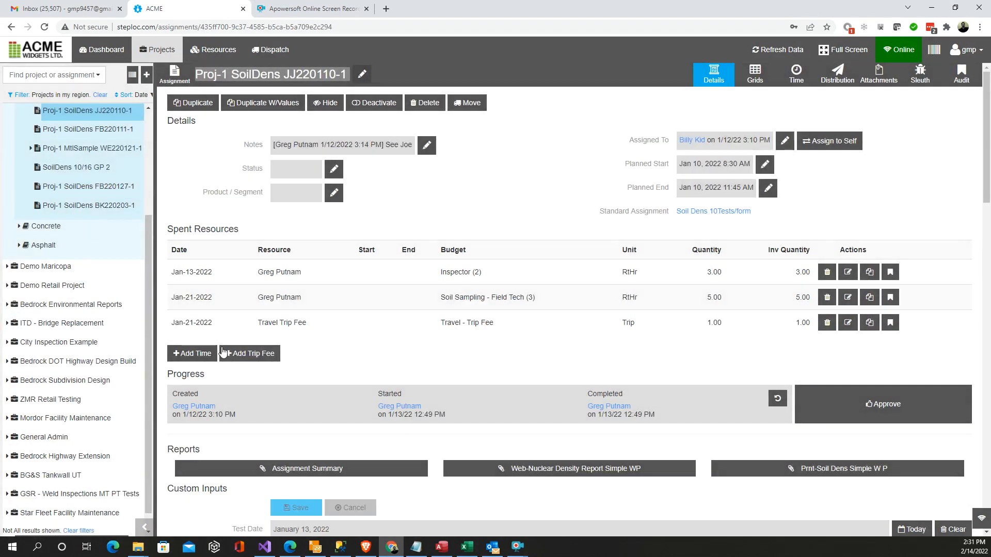
# Step: Add a time entry to the assignment with budget line Soil Sampling - Field Tech (3) and quantity 4
pyautogui.click(195, 353)
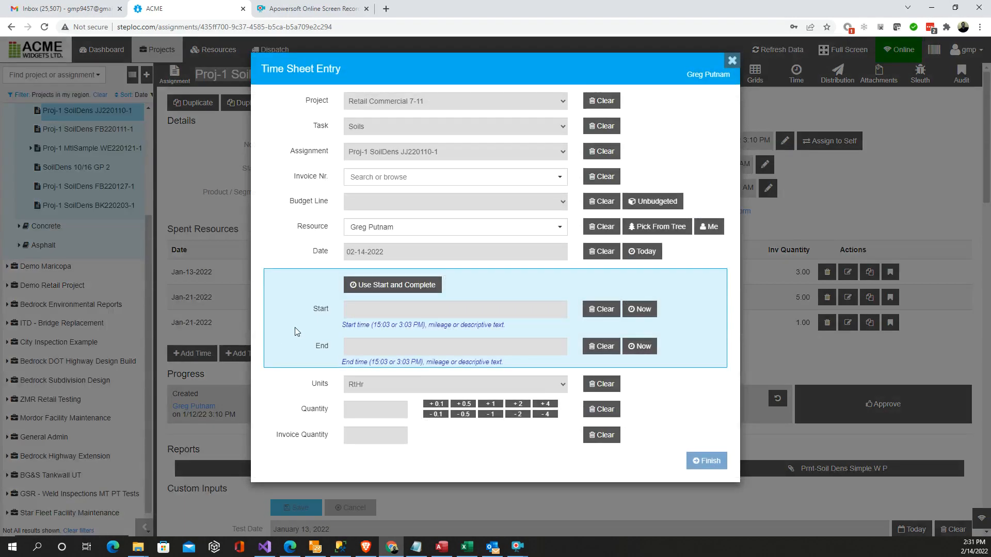
pyautogui.click(483, 207)
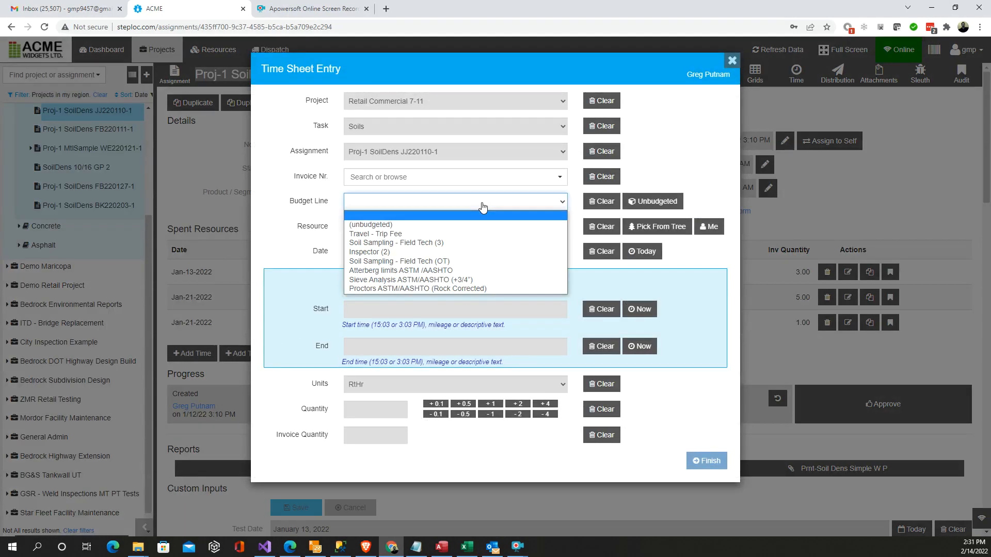
pyautogui.click(394, 243)
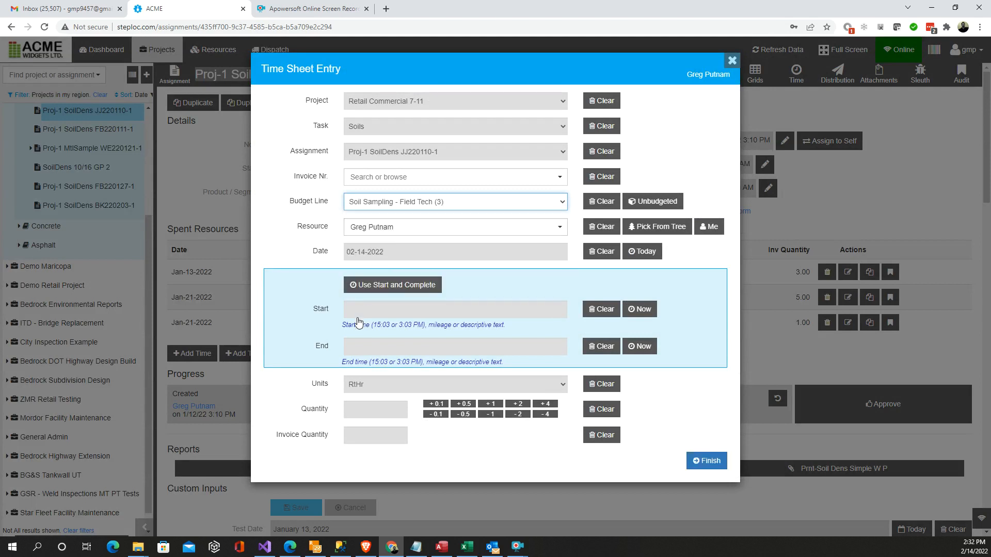
pyautogui.click(363, 417)
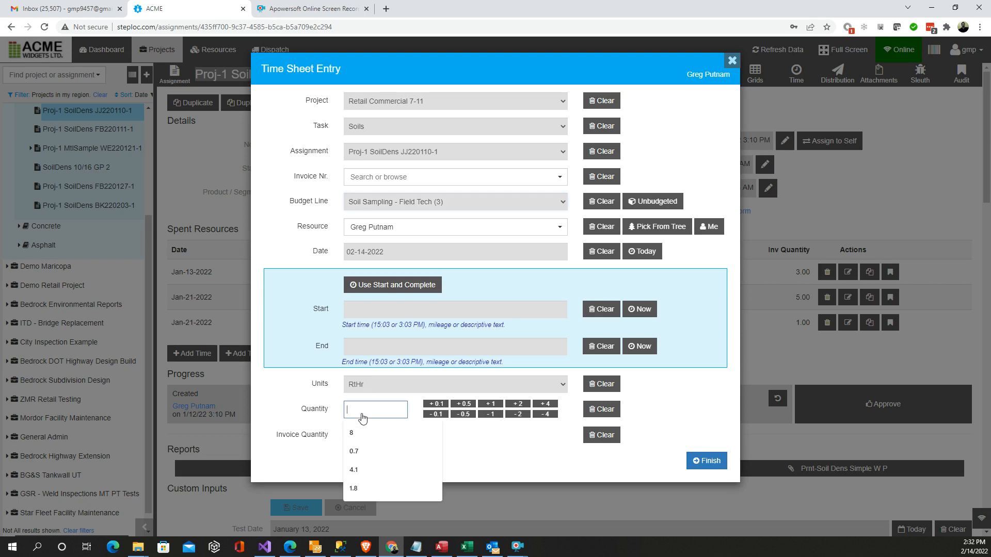
pyautogui.write('4')
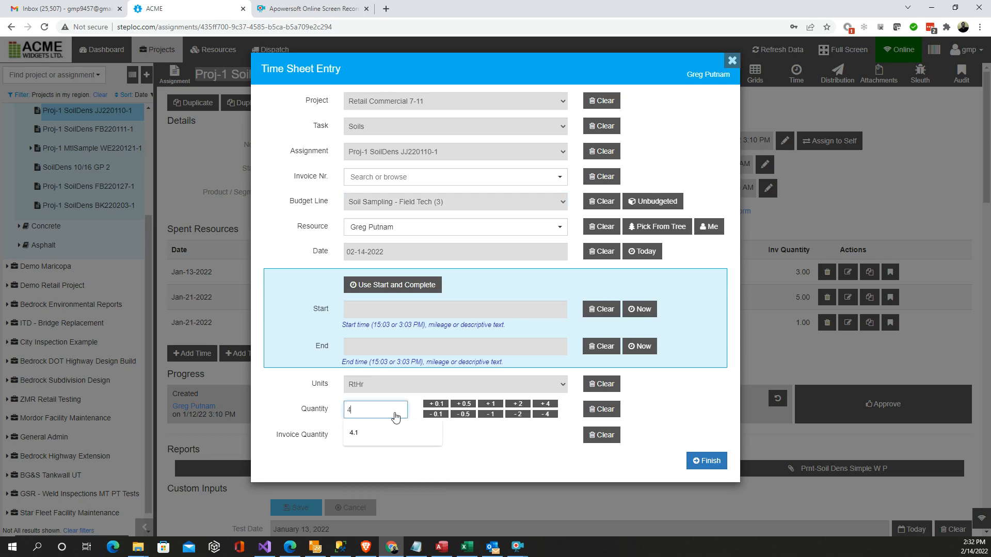
pyautogui.click(711, 462)
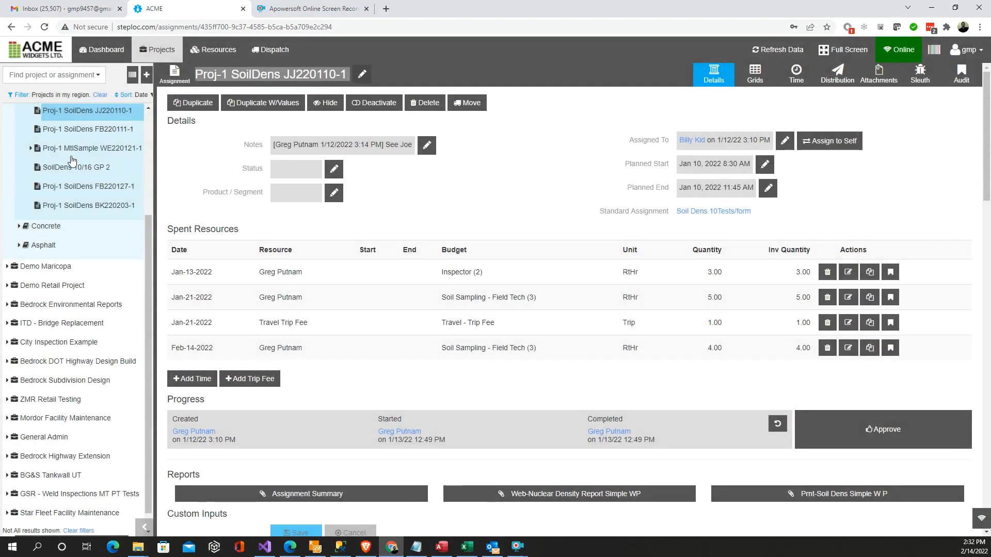
# Step: Start a time entry on the Proj-1 Proctor GP220121-1 assignment with budget line Proctors ASTM/AASHTO (Rock Corrected)
pyautogui.click(31, 148)
pyautogui.click(82, 166)
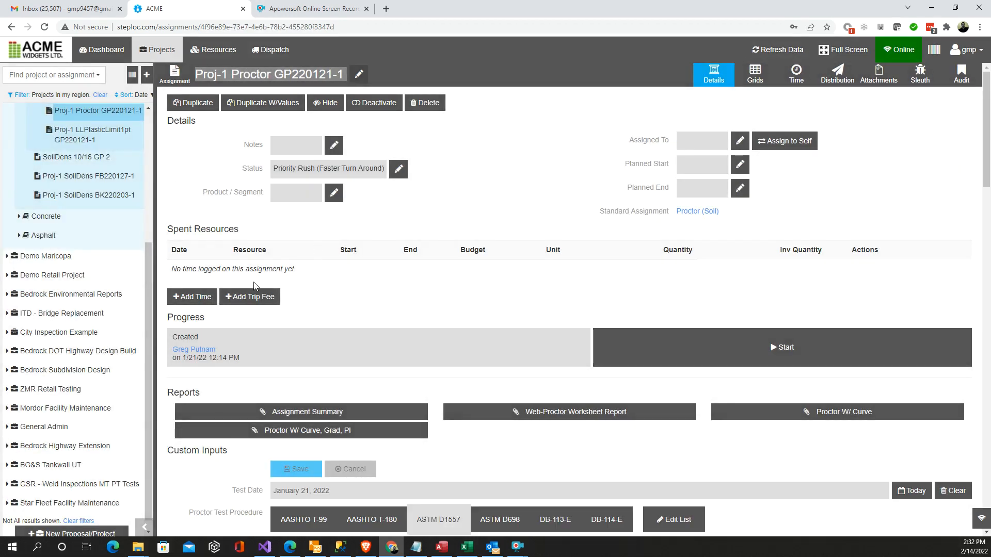
pyautogui.click(201, 301)
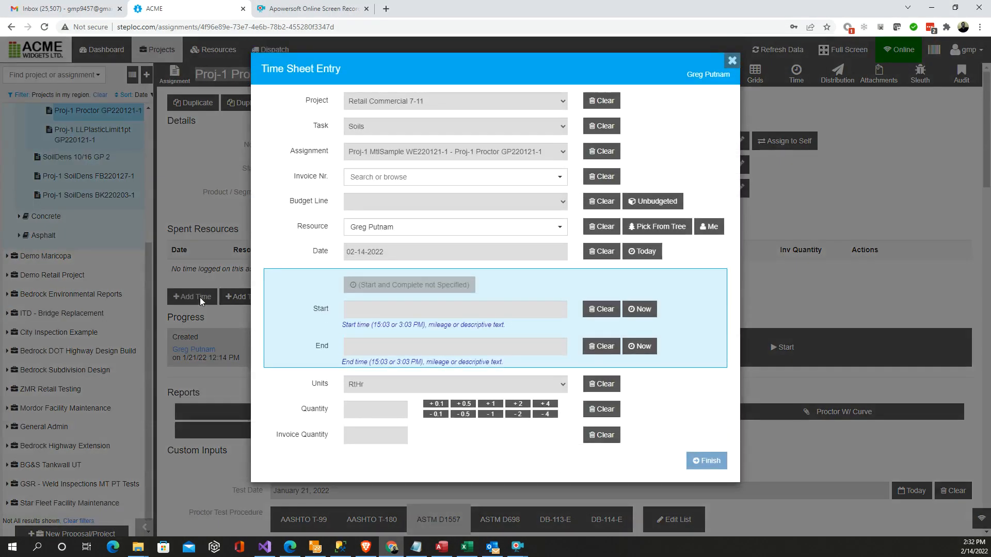
pyautogui.click(402, 233)
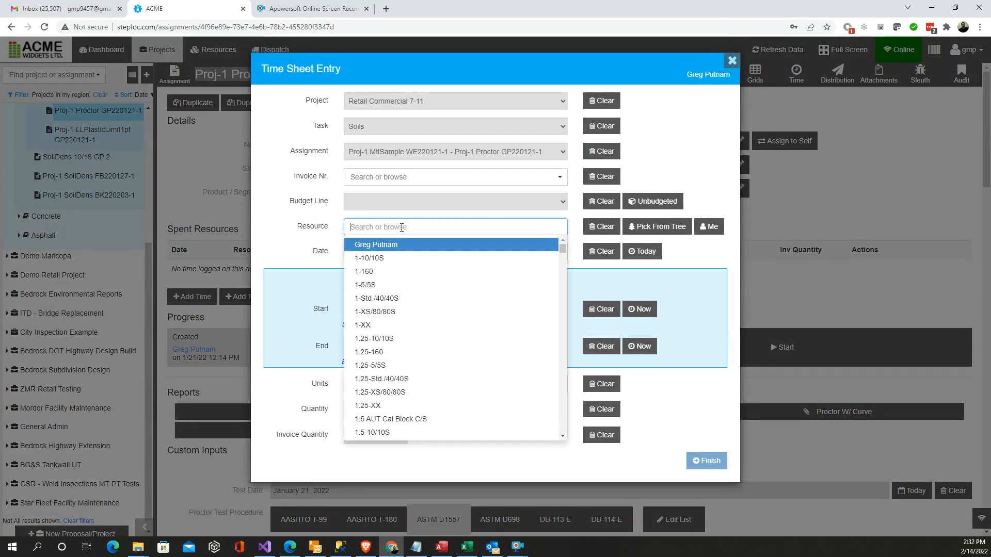
pyautogui.click(391, 203)
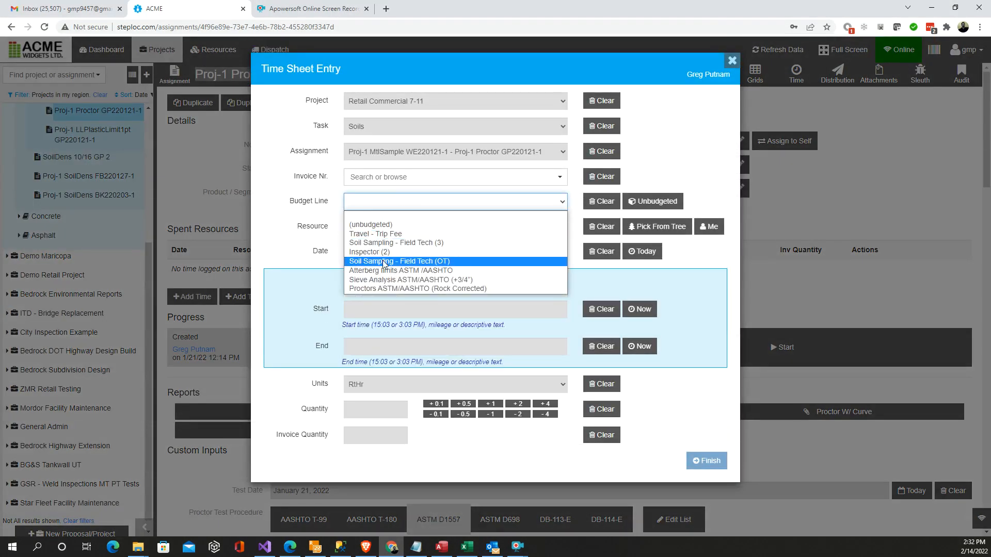
pyautogui.click(391, 289)
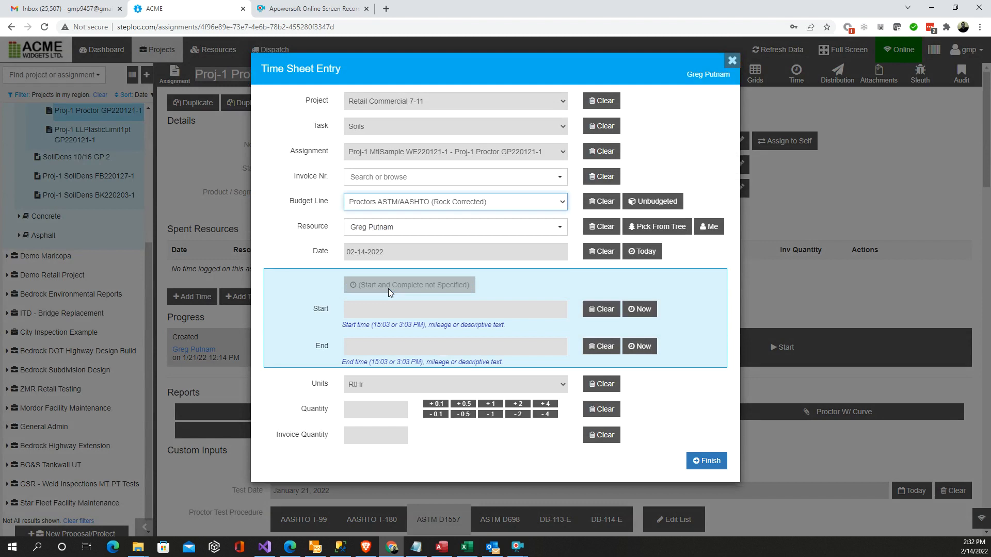
# Step: Set the resource to Proctors ASTM/AASHTO (Rock Corrected) - Soils Test with units EA and quantity 1, and save the entry
pyautogui.click(380, 227)
pyautogui.write('proctor')
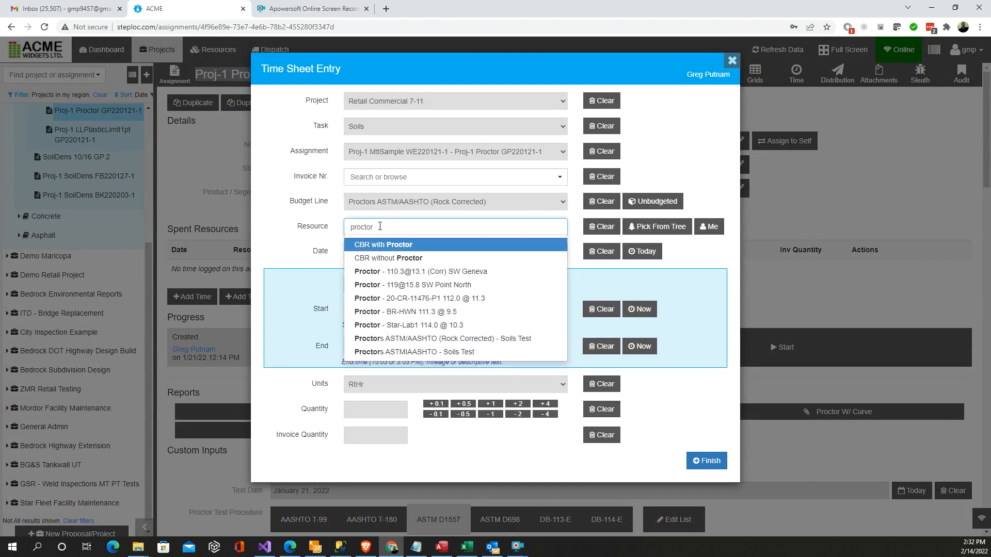
pyautogui.click(409, 341)
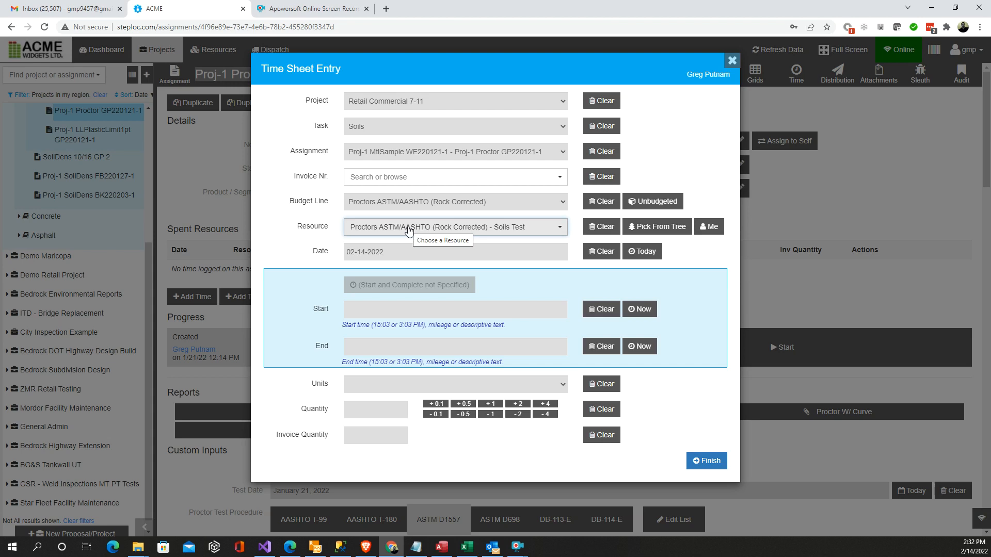
pyautogui.click(365, 411)
pyautogui.click(400, 395)
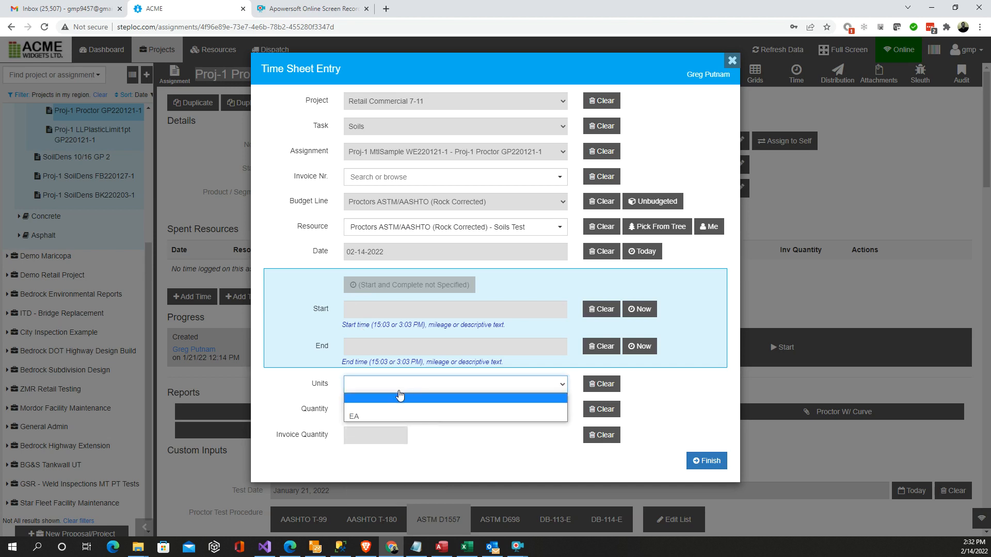
pyautogui.click(378, 413)
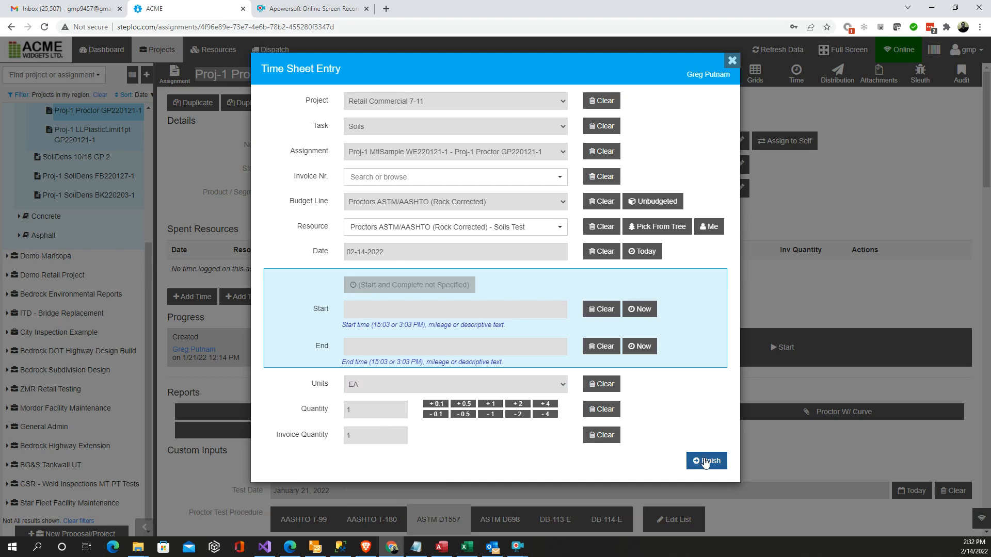
pyautogui.click(703, 460)
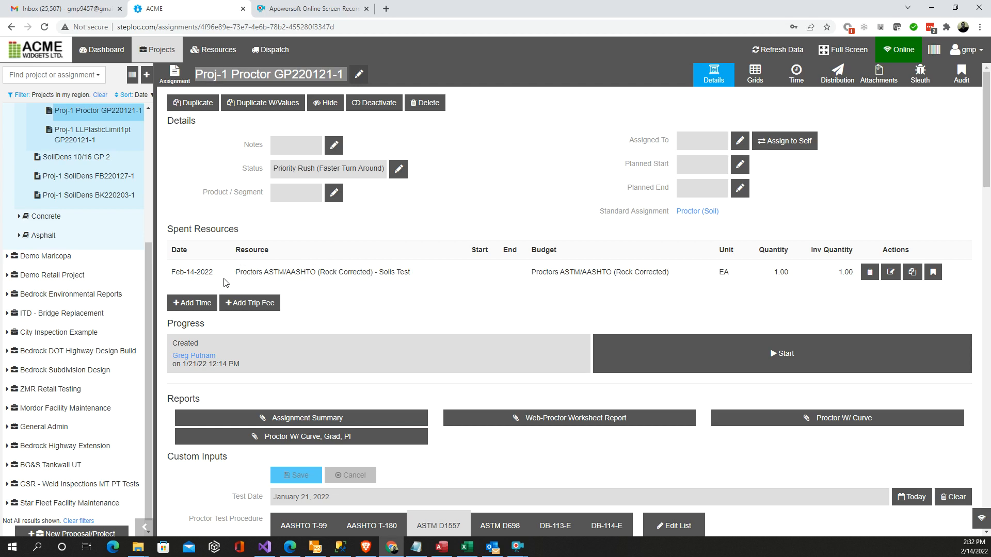
# Step: Add a labor time entry to the Proctor assignment with budget line Proctors ASTM/AASHTO (Rock Corrected) and quantity 3
pyautogui.click(192, 303)
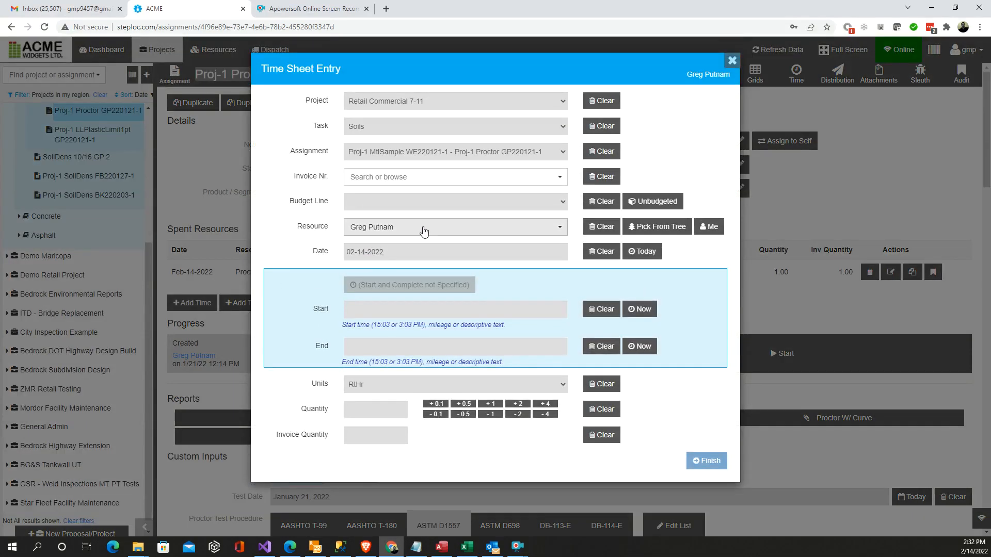
pyautogui.click(408, 202)
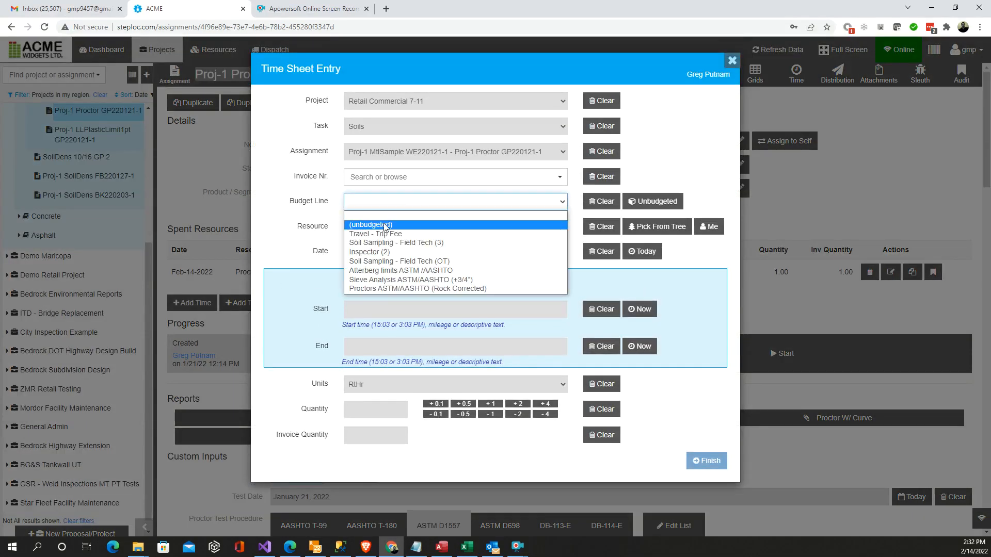
pyautogui.click(383, 289)
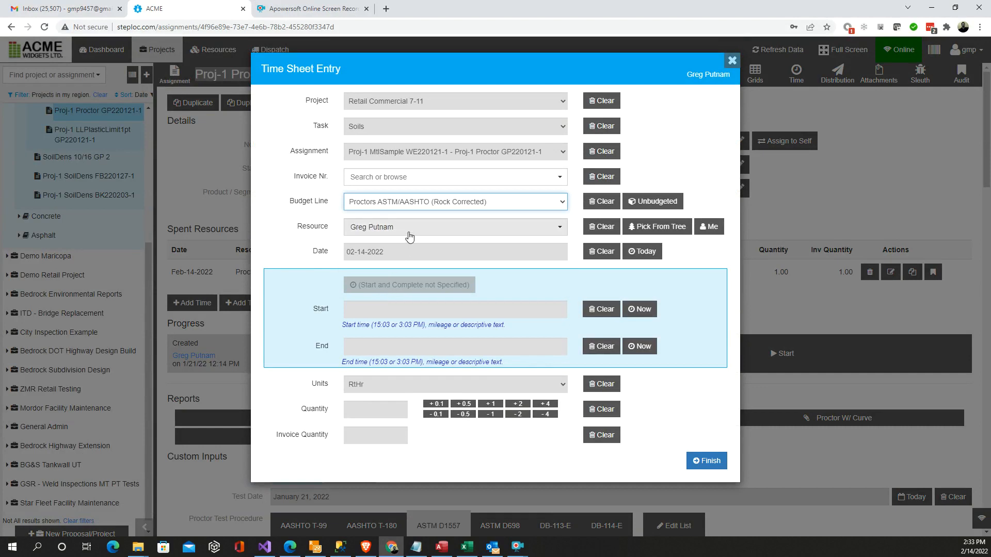
pyautogui.click(384, 418)
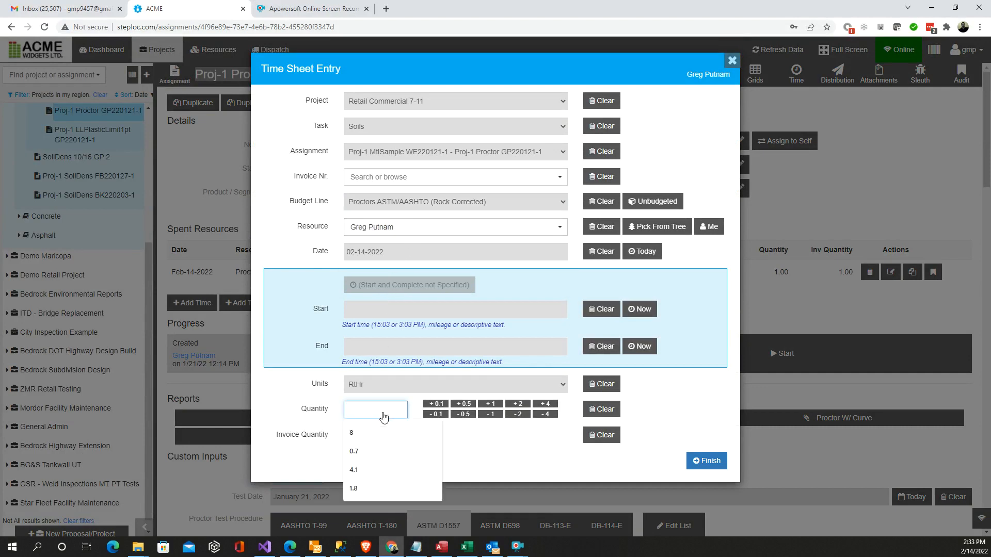
pyautogui.write('3')
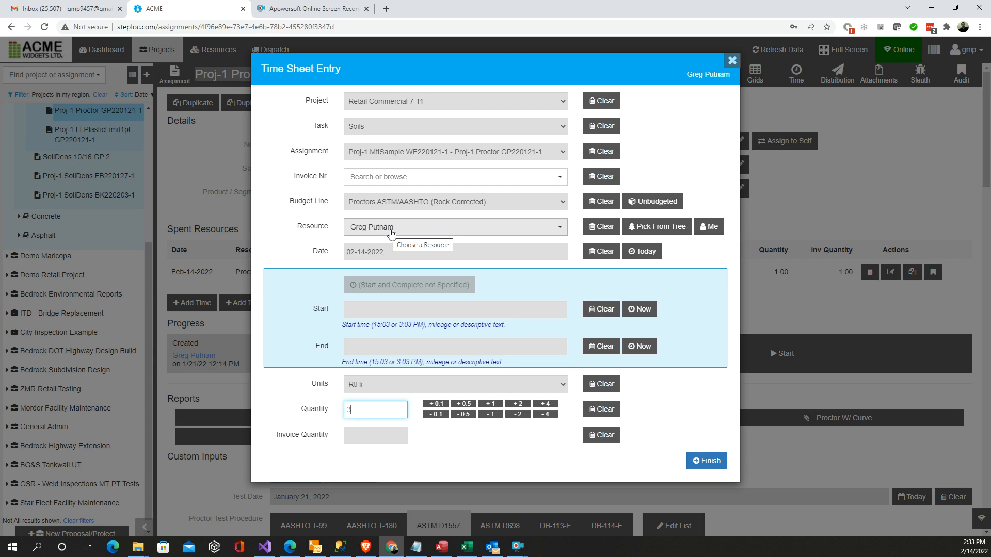
pyautogui.click(708, 464)
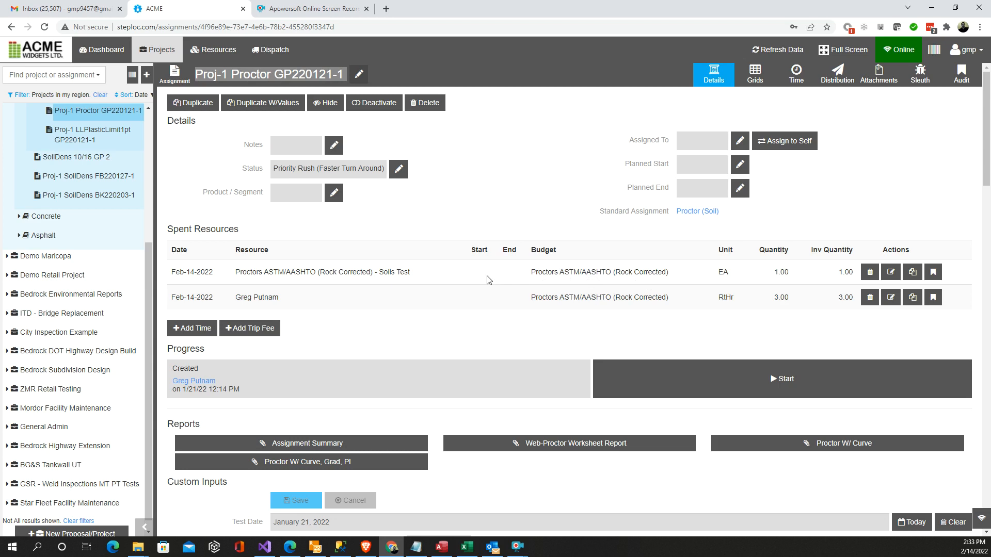
# Step: Start another time entry on the Proctor assignment with start time 12:03 PM and end time 12:43 PM
pyautogui.click(197, 326)
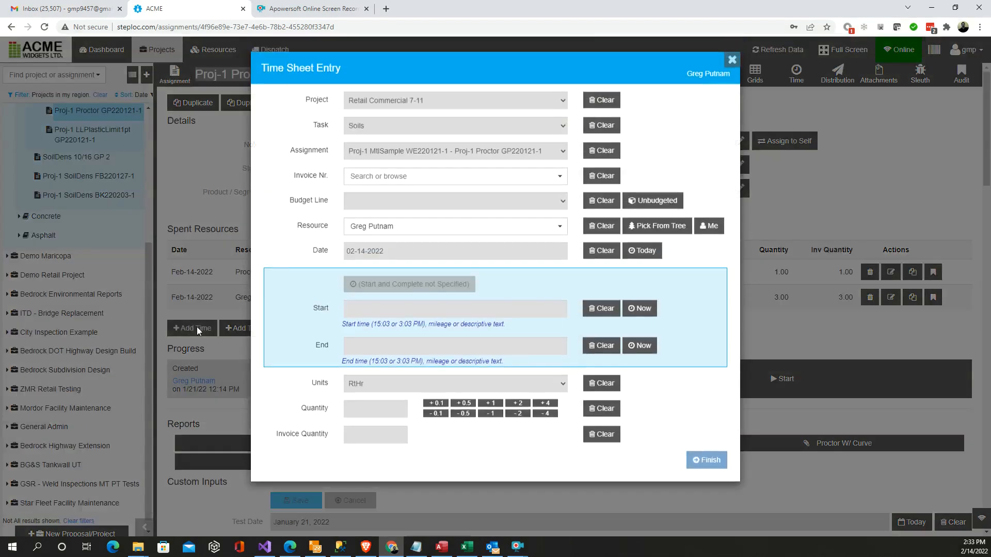
pyautogui.click(403, 208)
pyautogui.click(403, 208)
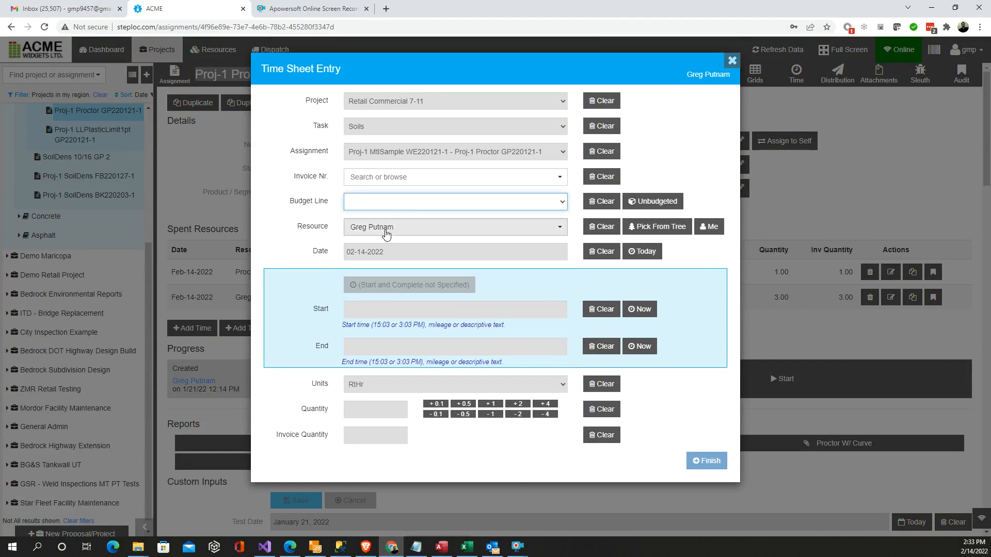
pyautogui.click(398, 201)
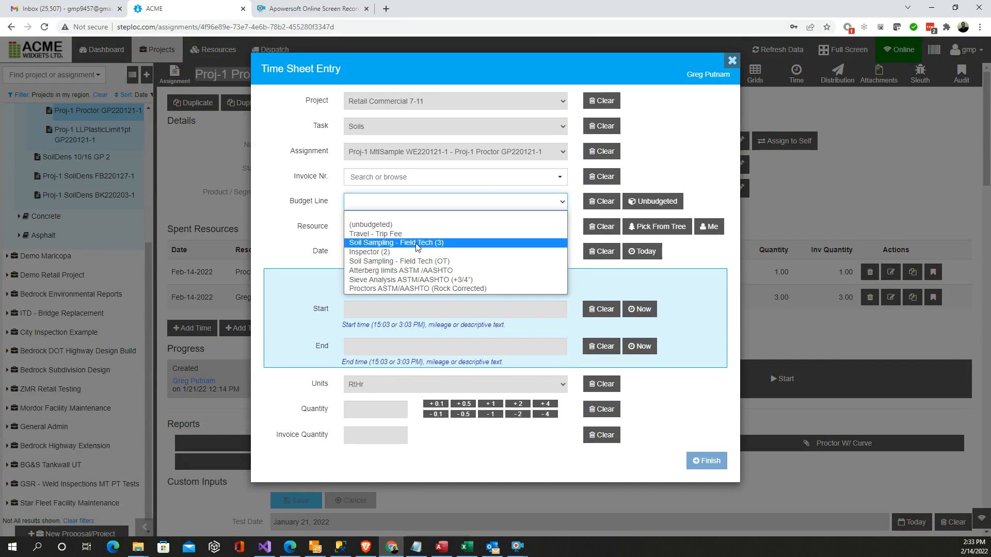
pyautogui.click(309, 188)
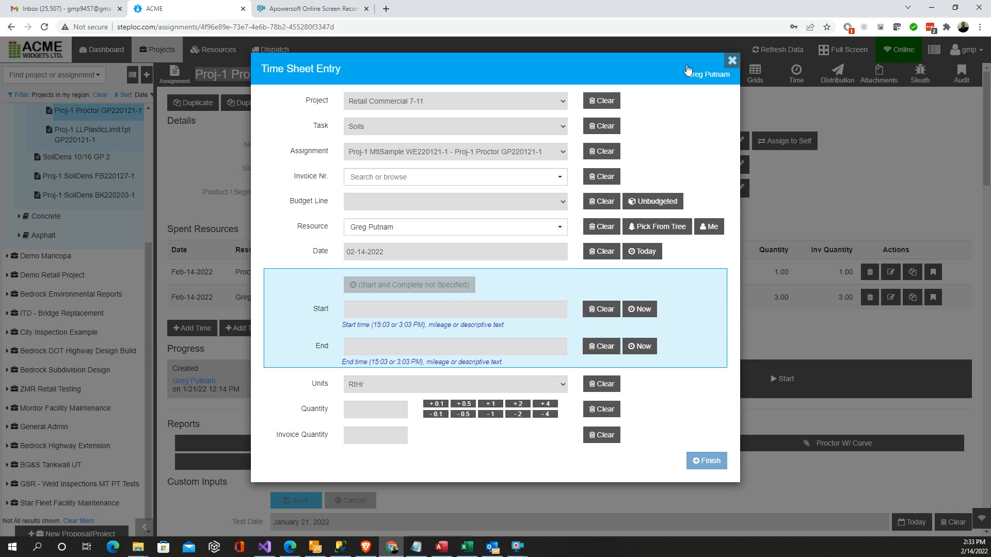
pyautogui.click(364, 310)
pyautogui.click(369, 334)
pyautogui.click(370, 348)
pyautogui.click(368, 370)
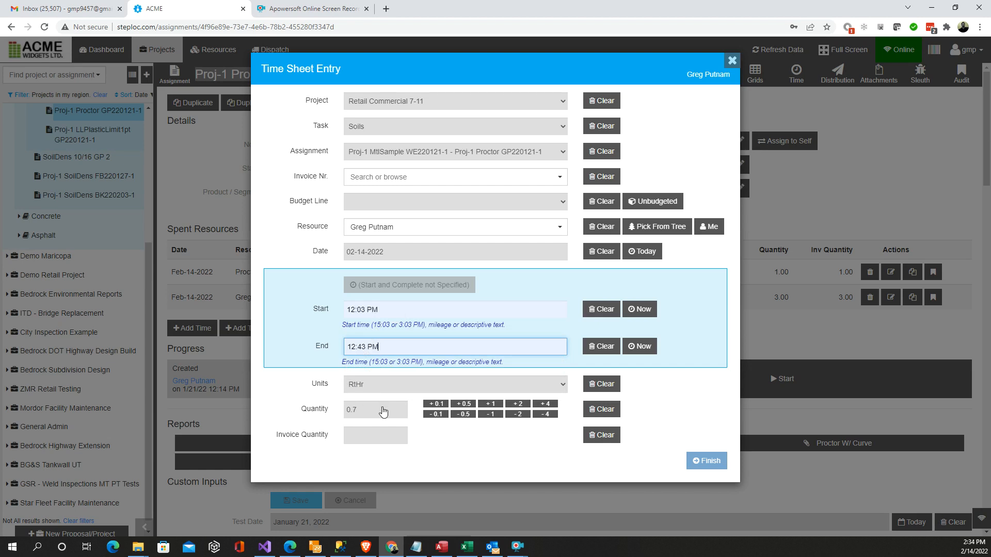
# Step: Set the new time entry's budget line to Inspector (2)
pyautogui.moveTo(391, 311)
pyautogui.mouseDown()
pyautogui.moveTo(355, 313)
pyautogui.moveTo(416, 315)
pyautogui.moveTo(364, 313)
pyautogui.moveTo(406, 309)
pyautogui.mouseUp()
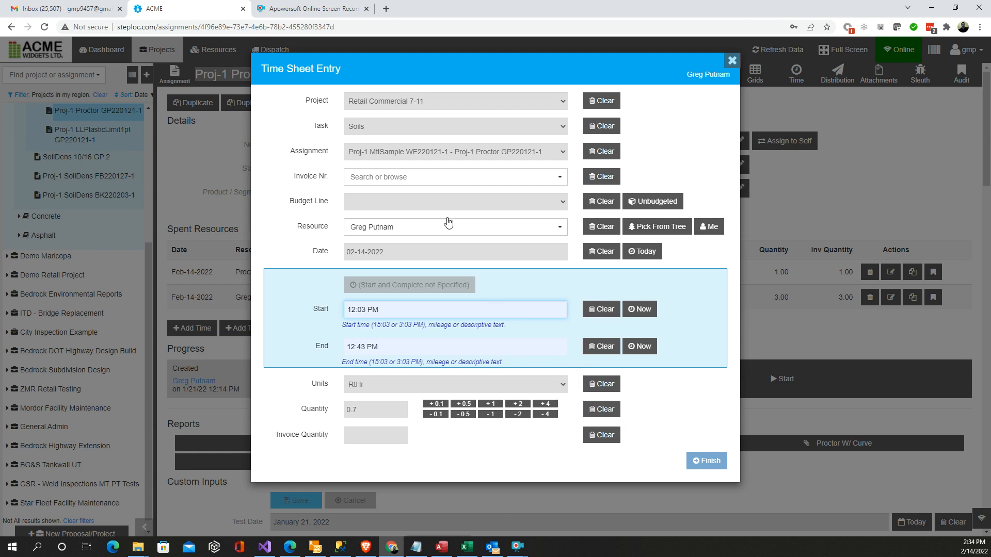
pyautogui.click(429, 205)
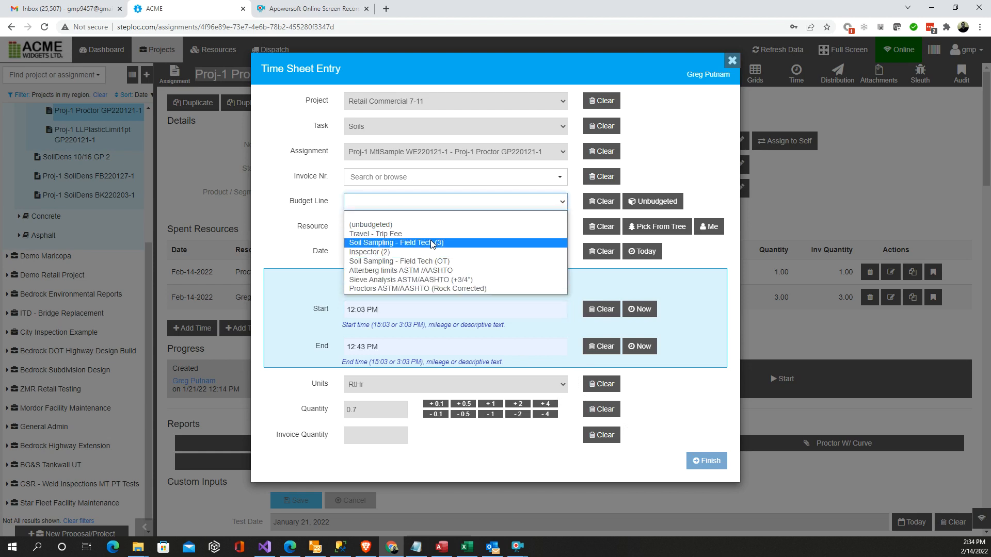
pyautogui.click(416, 252)
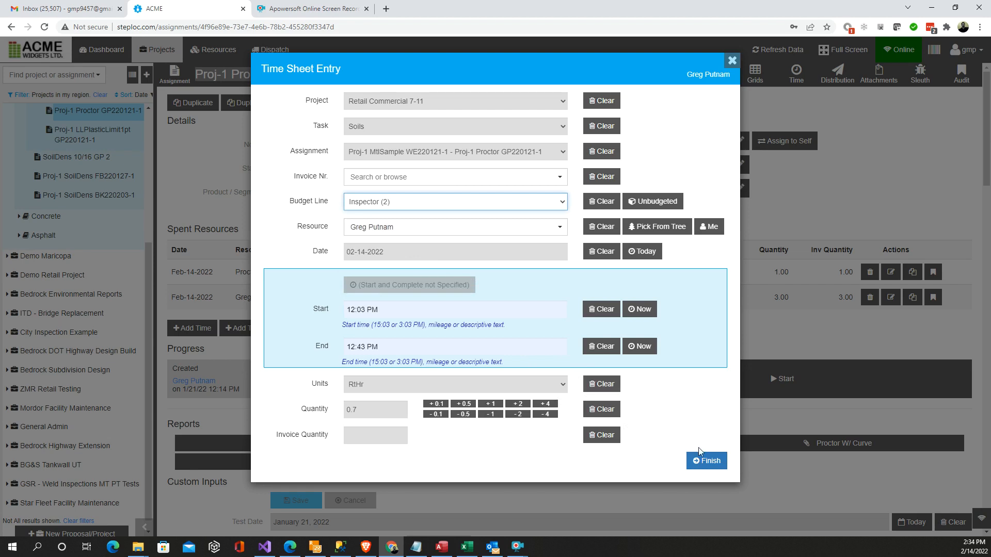